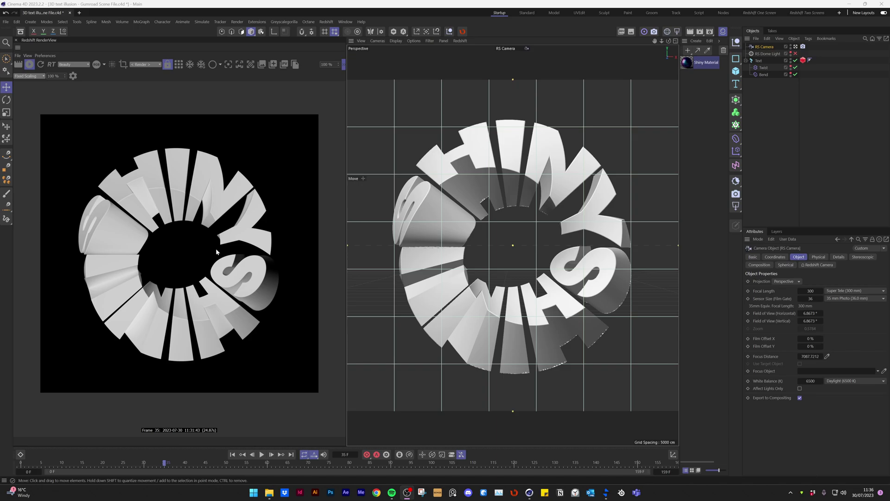
- Switch on the RS Dome Light, review its settings, then select the SHINY Text object
left_click(768, 54)
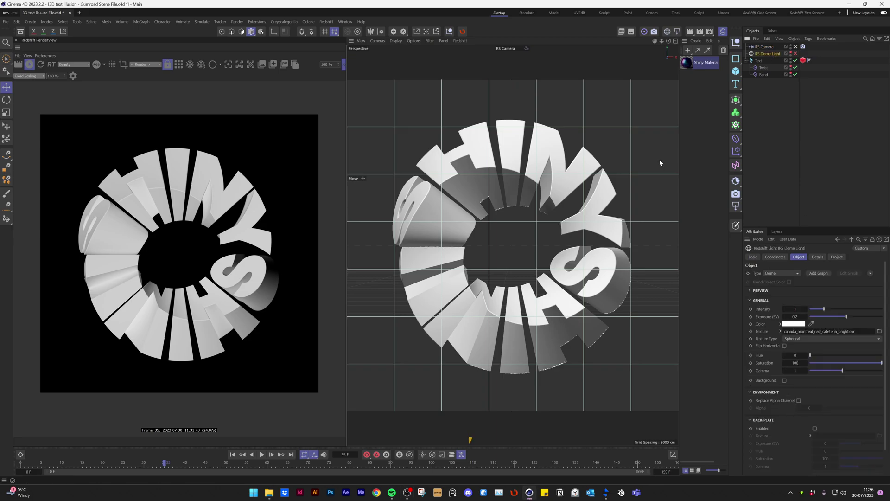
left_click(796, 54)
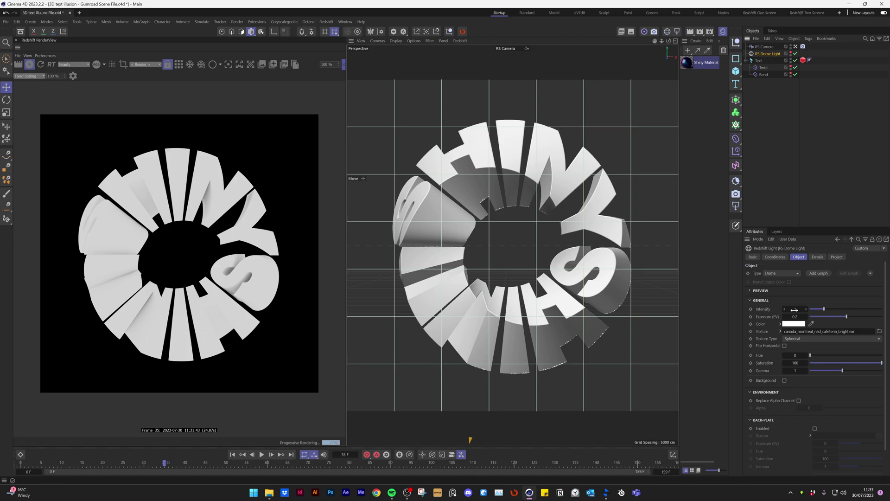
left_click(818, 257)
left_click(799, 256)
left_click(759, 61)
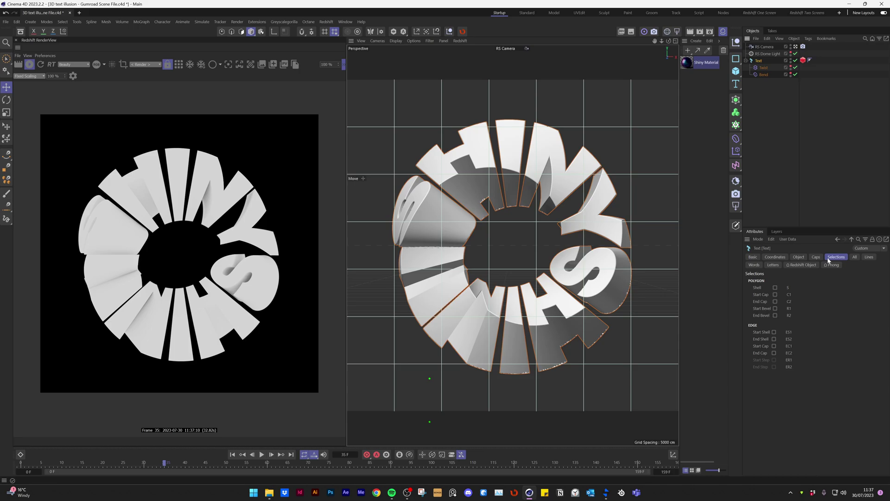
- Tick Shell under Polygon on the Text object's Selections tab
left_click(776, 288)
- Create a Redshift Standard material and apply it to the Text object
left_click(696, 41)
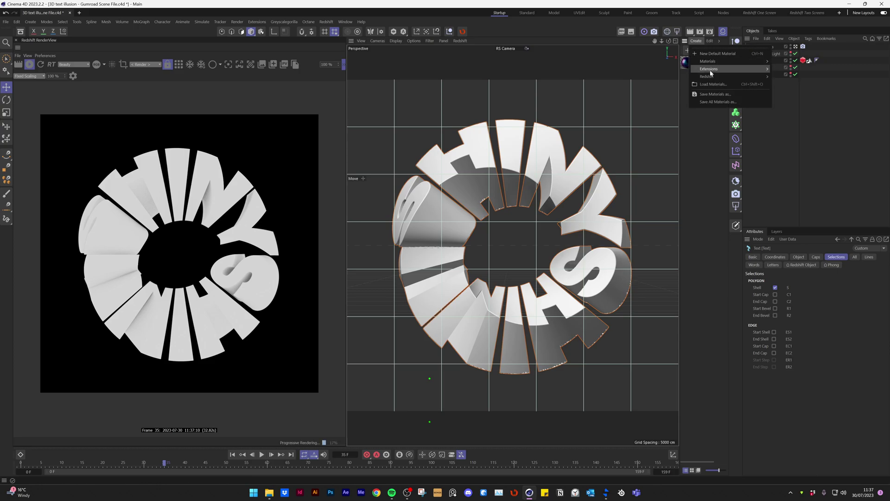
mouse_move(707, 77)
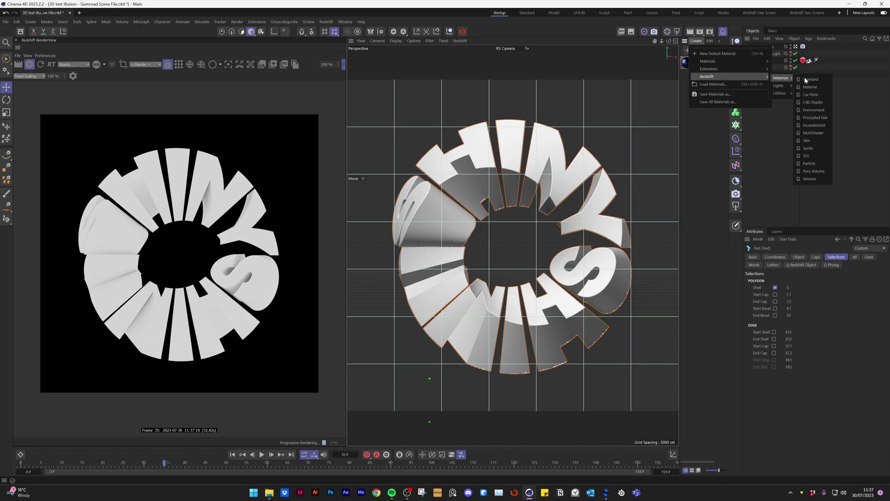
left_click(796, 77)
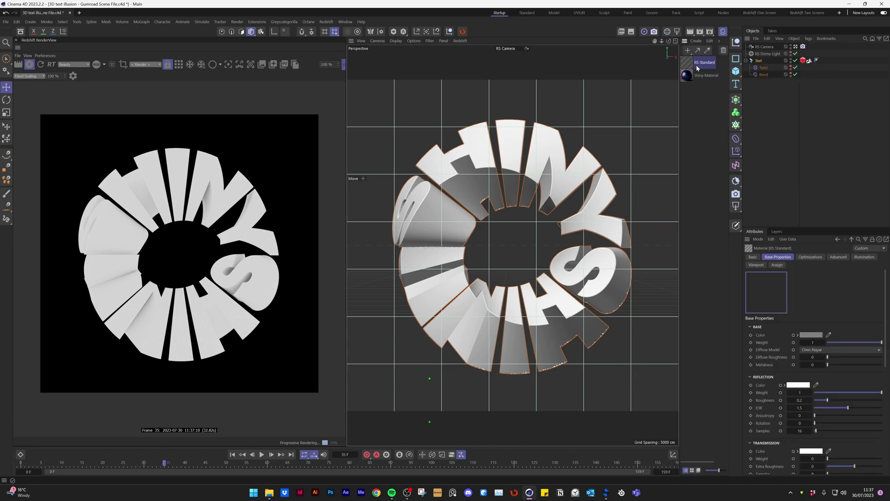
left_click_drag(697, 68, 762, 61)
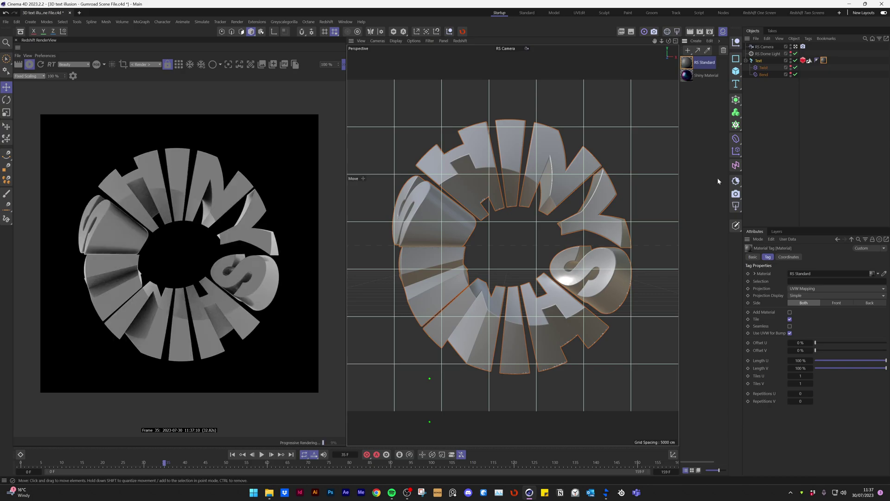
- Restrict the RS Standard material tag to the shell polygon selection S
left_click(809, 61)
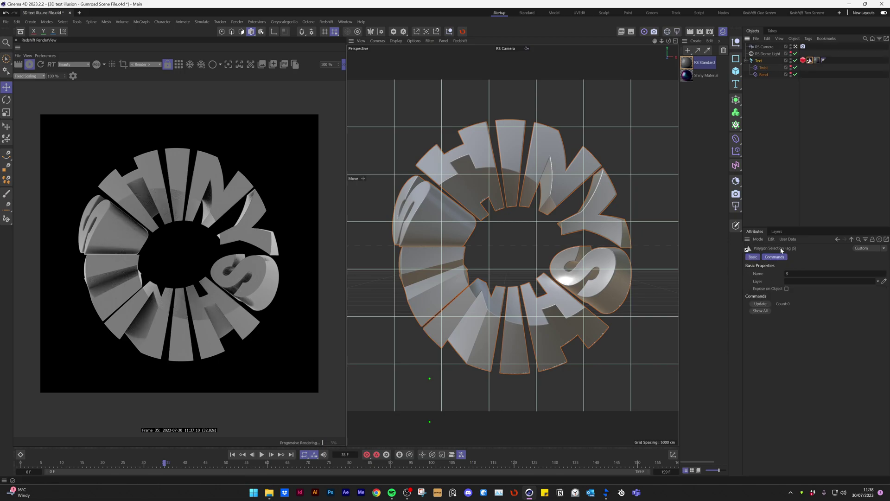
left_click(759, 61)
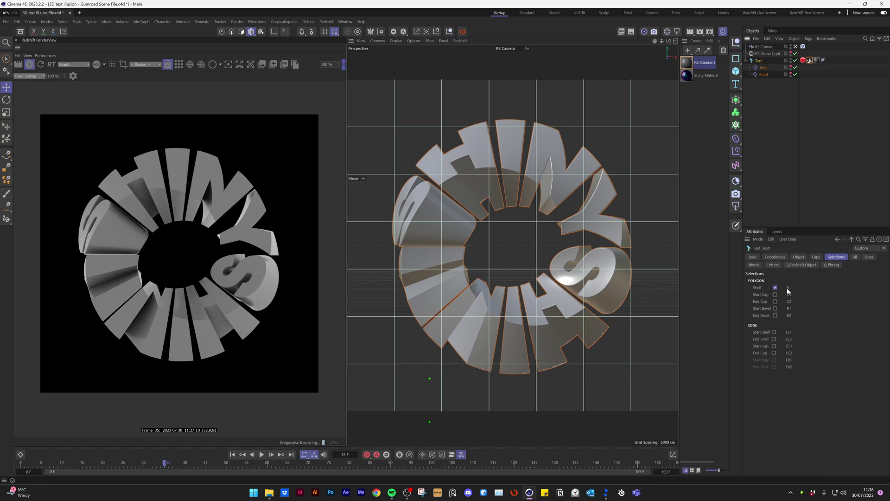
left_click(816, 61)
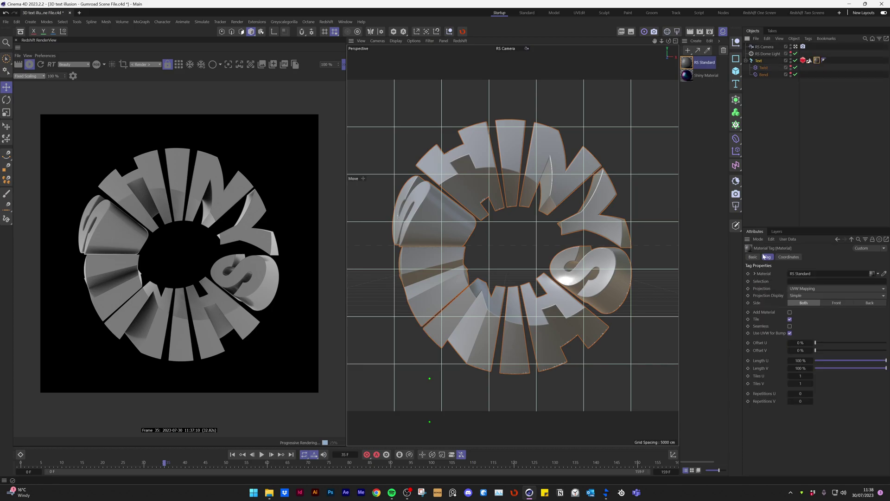
left_click(810, 60)
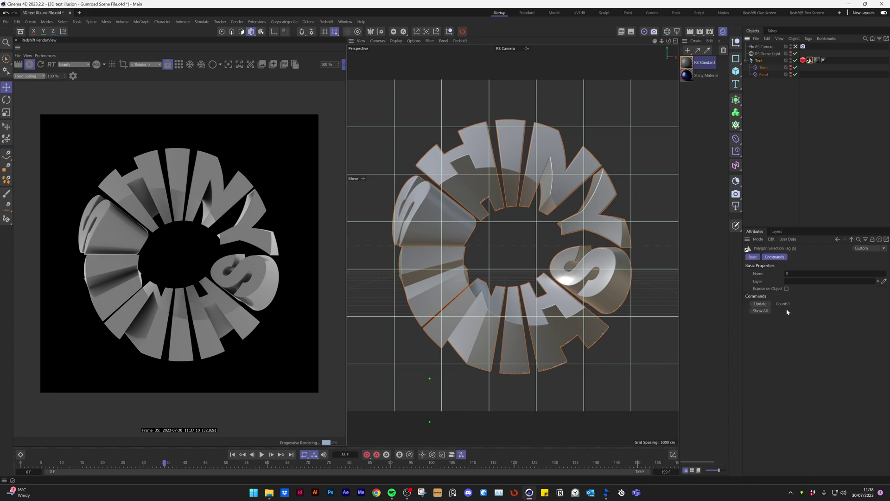
left_click(817, 60)
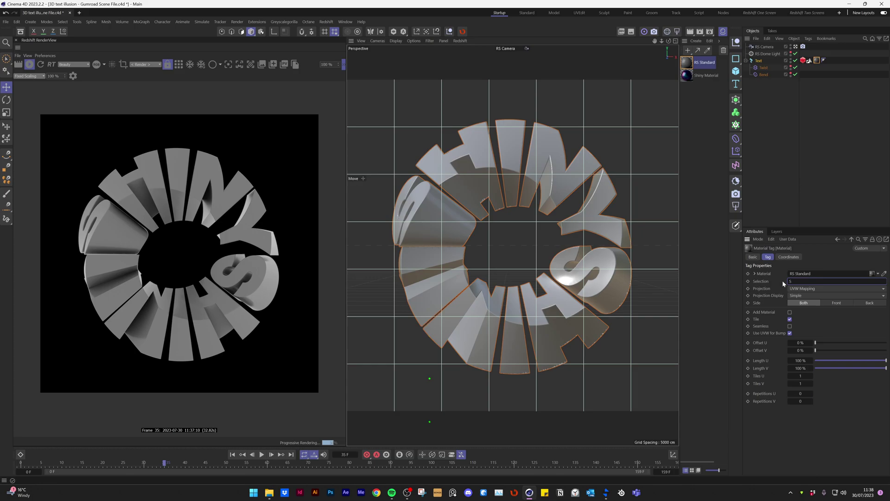
left_click(797, 177)
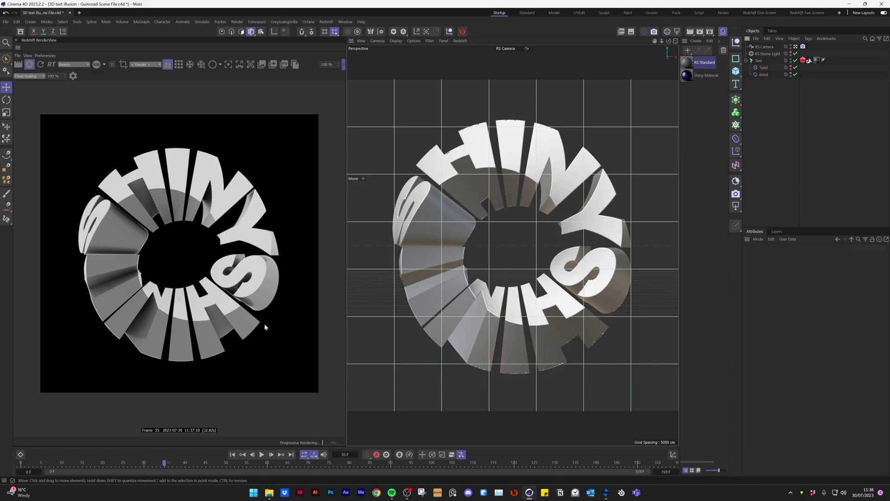
- Tint the RS Standard material's base colour red, then delete the material
double_click(687, 64)
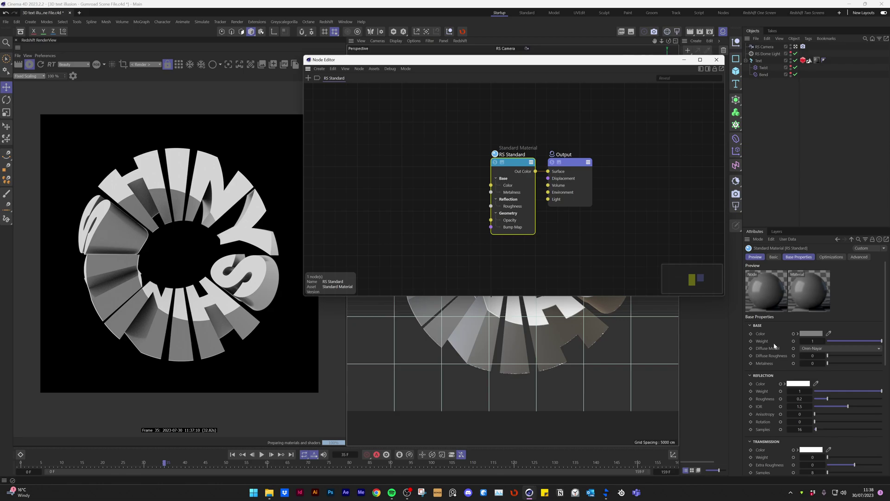
left_click(811, 333)
left_click_drag(780, 382, 791, 368)
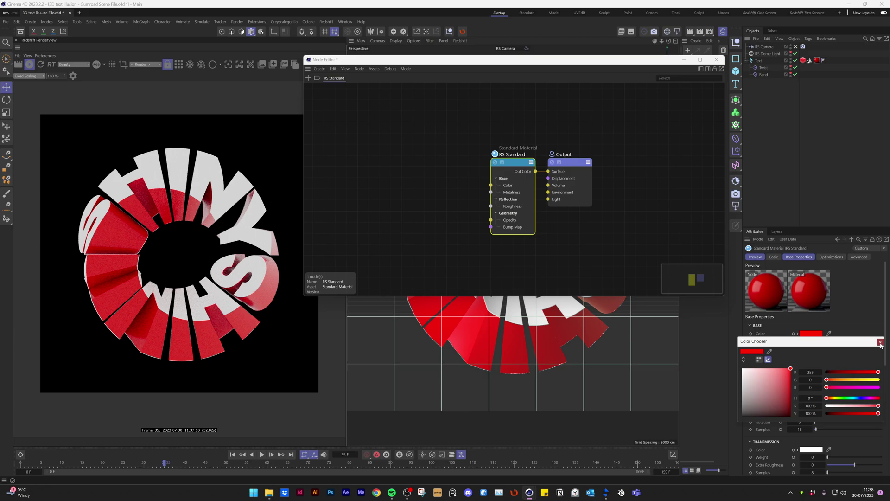
left_click(880, 343)
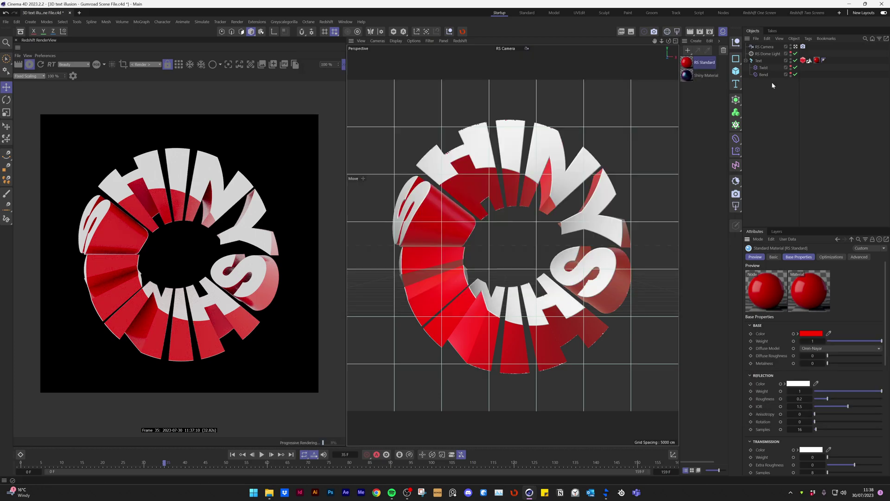
key("Delete")
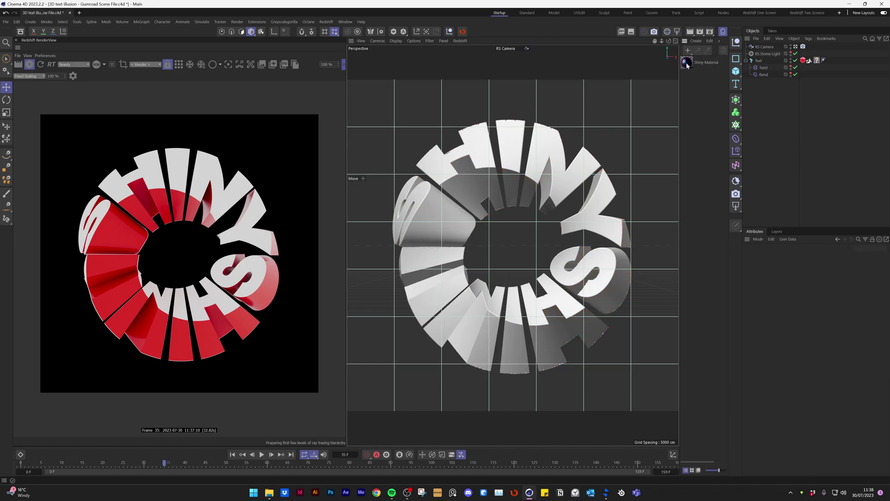
- Open Shiny Material's graph, frame all nodes, and inspect Material Blender, Base and Specular, and RS Shader
double_click(687, 63)
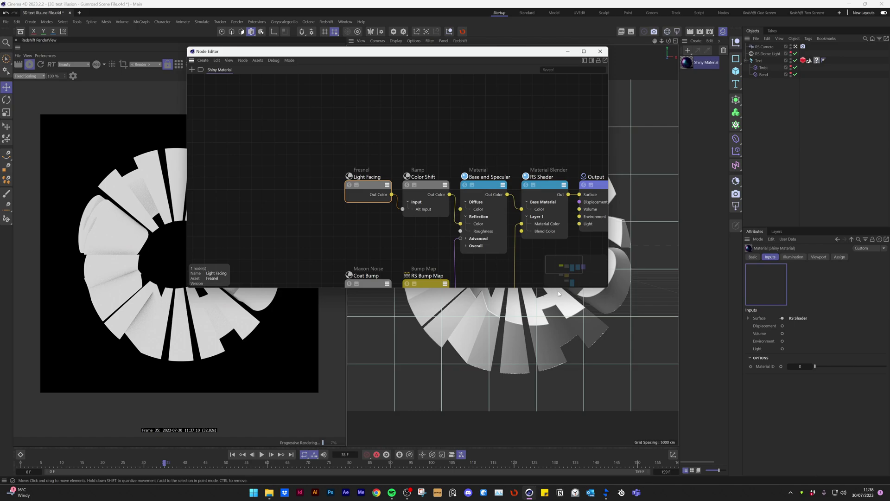
scroll(590, 300, "up", 2)
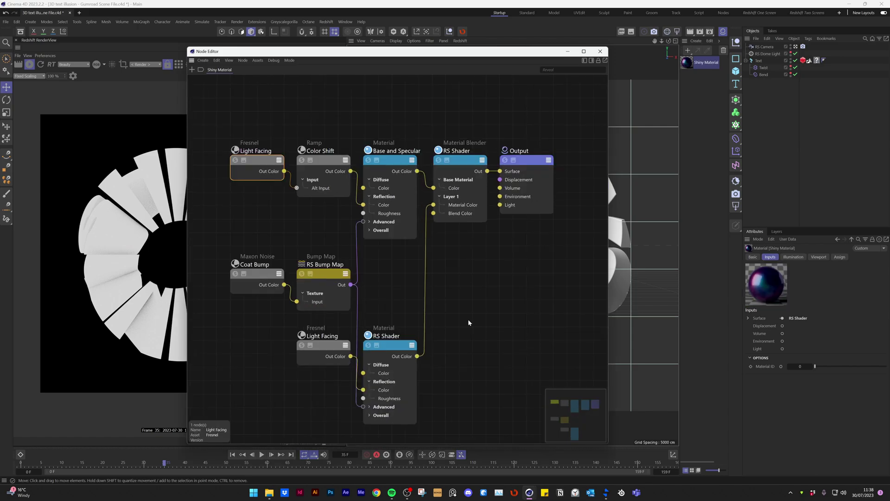
key("h")
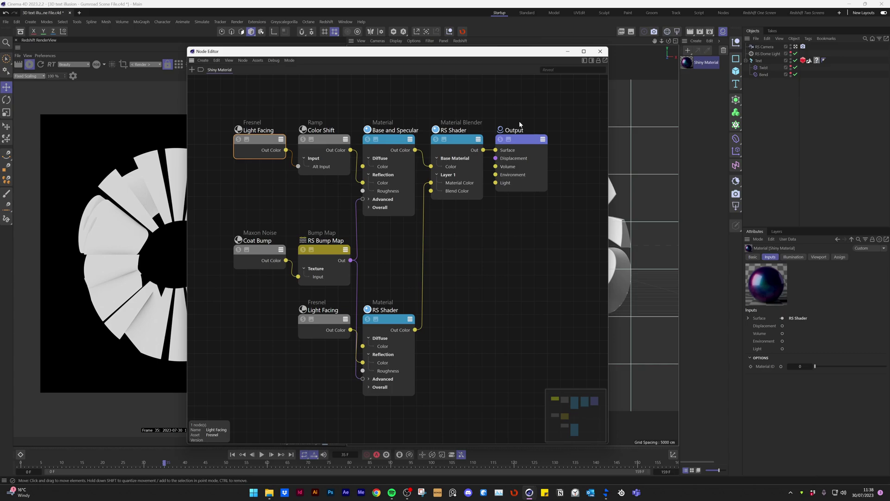
left_click(467, 194)
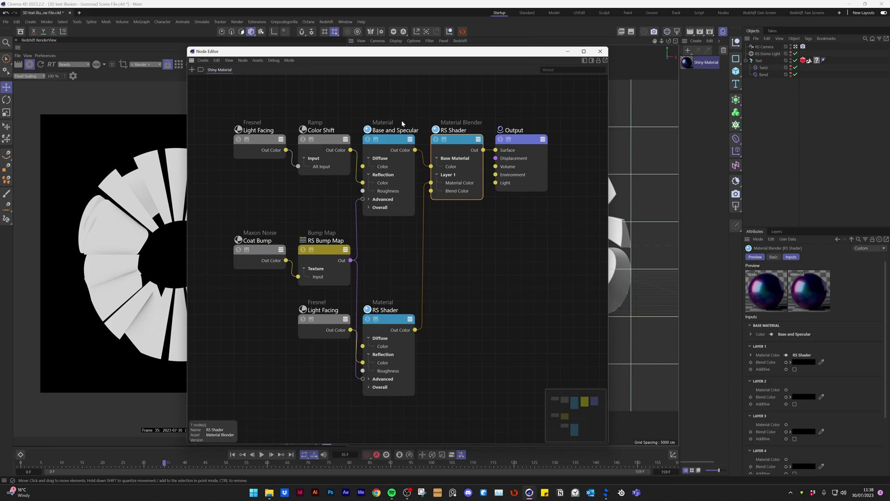
left_click(386, 143)
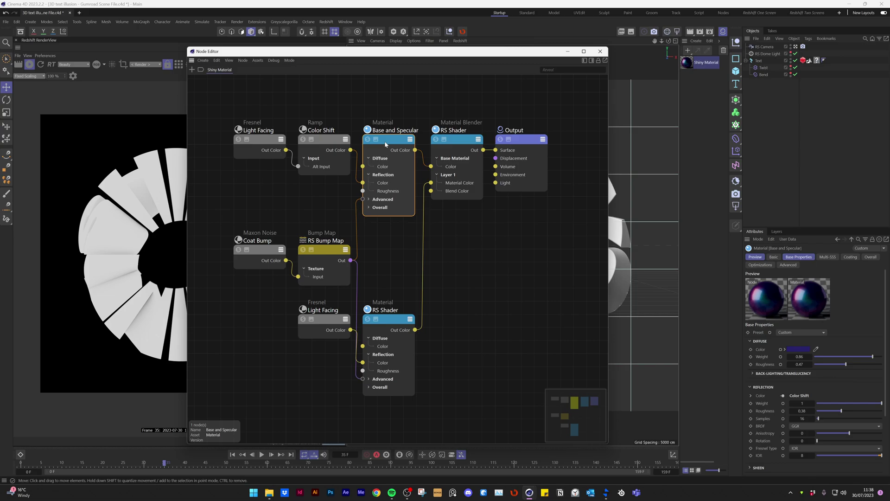
left_click(389, 319)
left_click(391, 281)
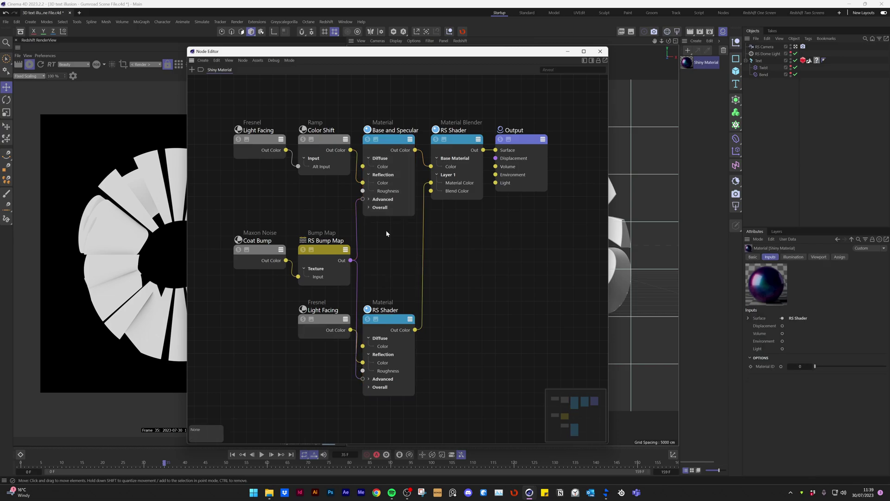
left_click_drag(393, 51, 459, 26)
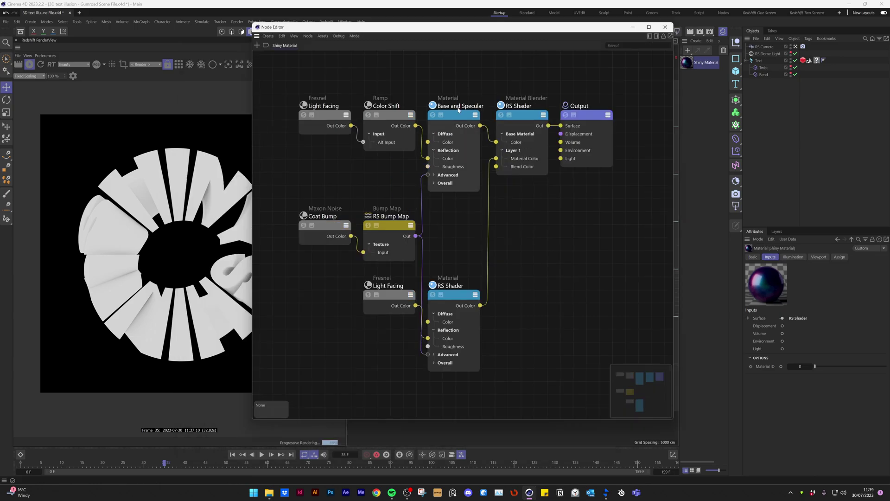
left_click(459, 109)
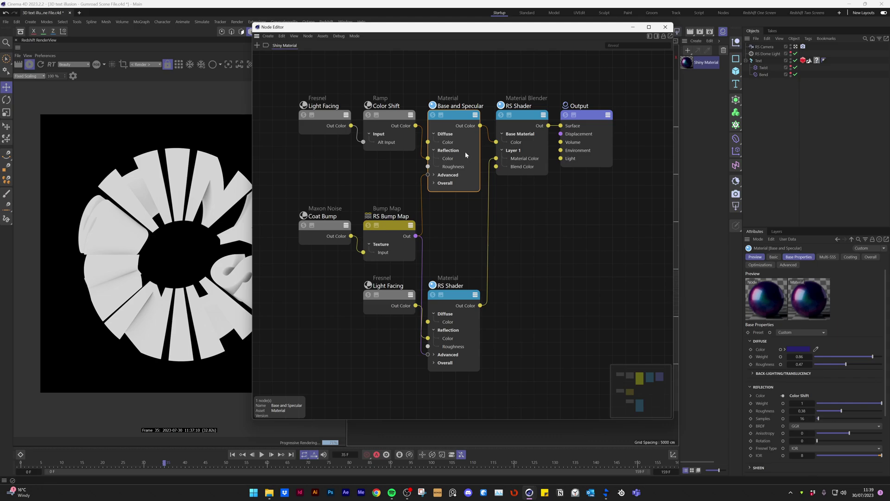
left_click(803, 350)
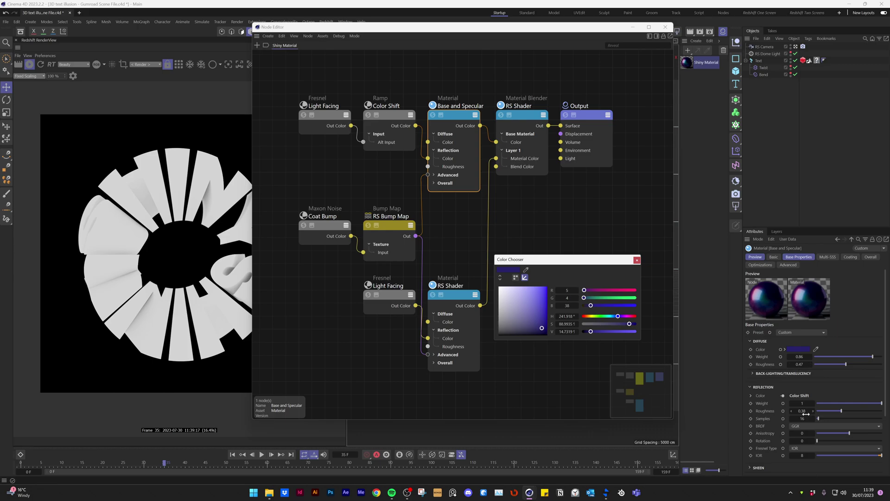
scroll(806, 413, "down", 2)
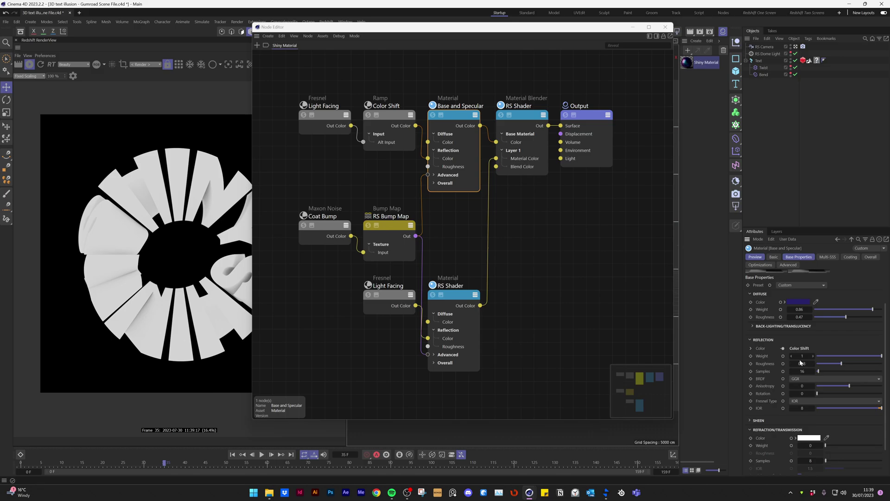
left_click(851, 257)
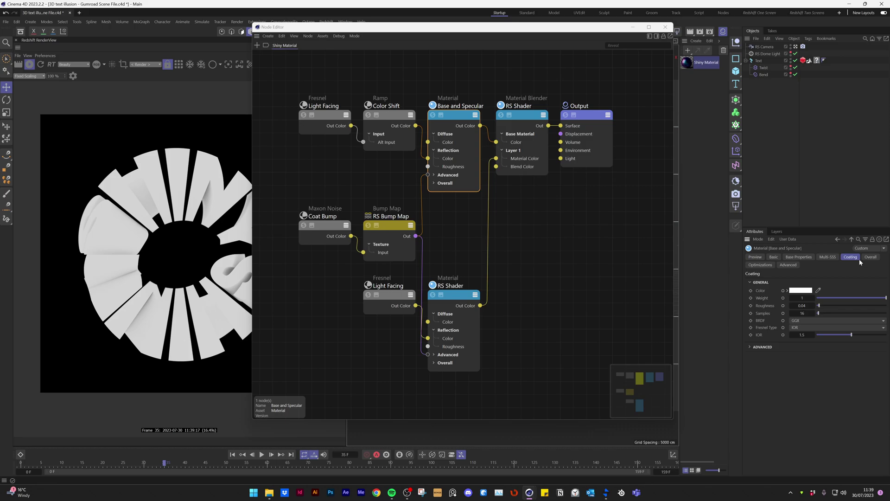
left_click_drag(389, 94, 394, 122)
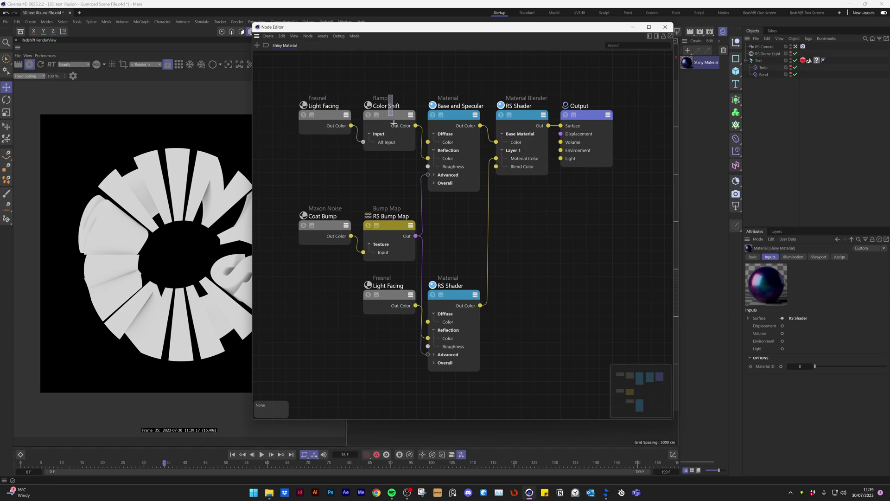
- Select the Color Shift ramp node and check its green stop's hex colour
left_click_drag(394, 123, 394, 123)
left_click(774, 257)
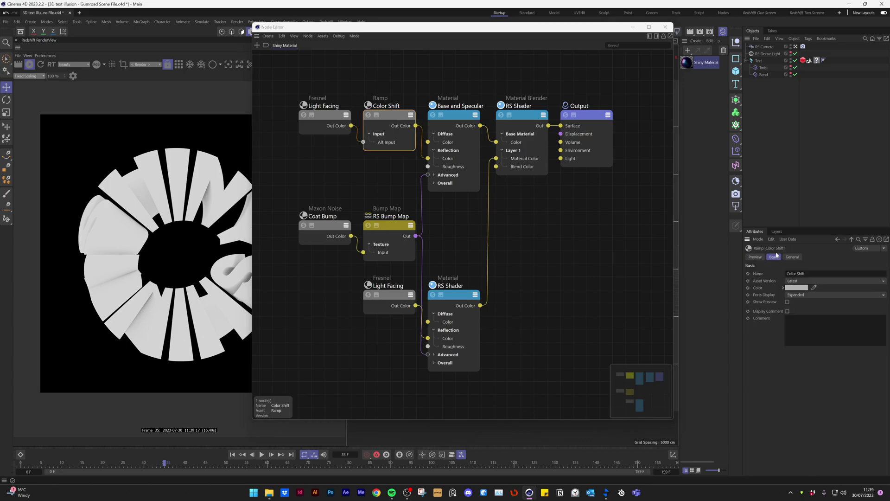
left_click(793, 257)
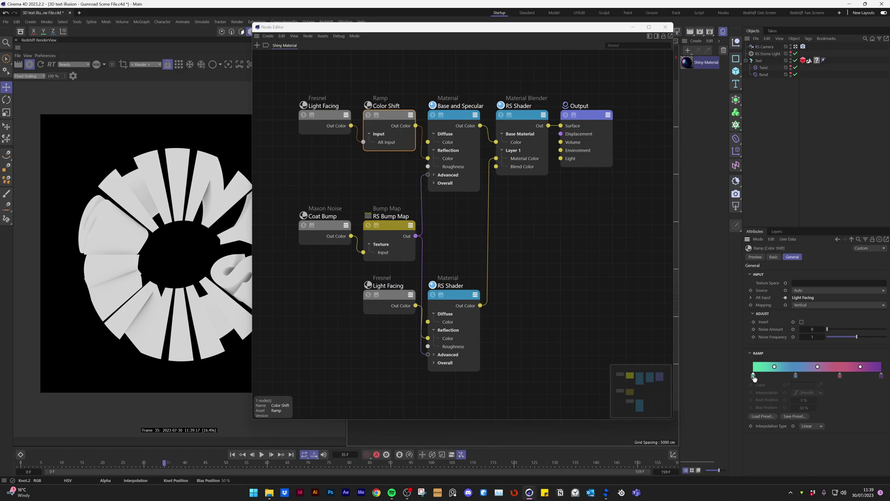
double_click(796, 376)
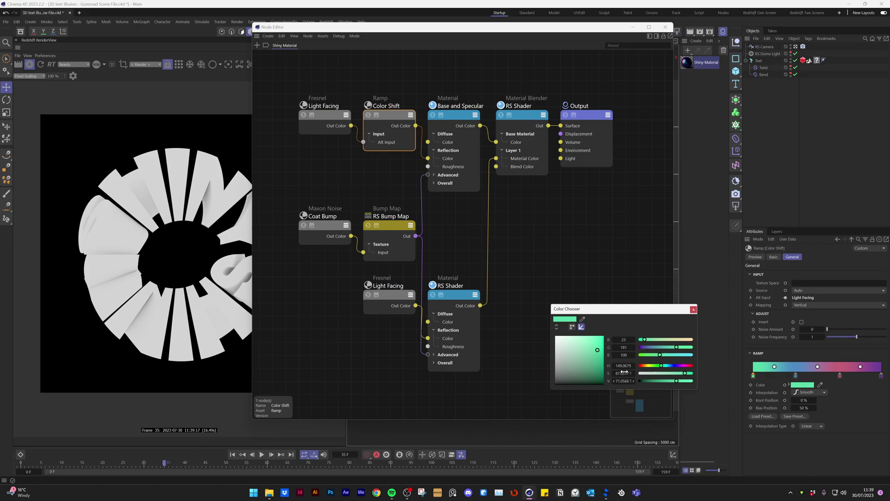
left_click(557, 326)
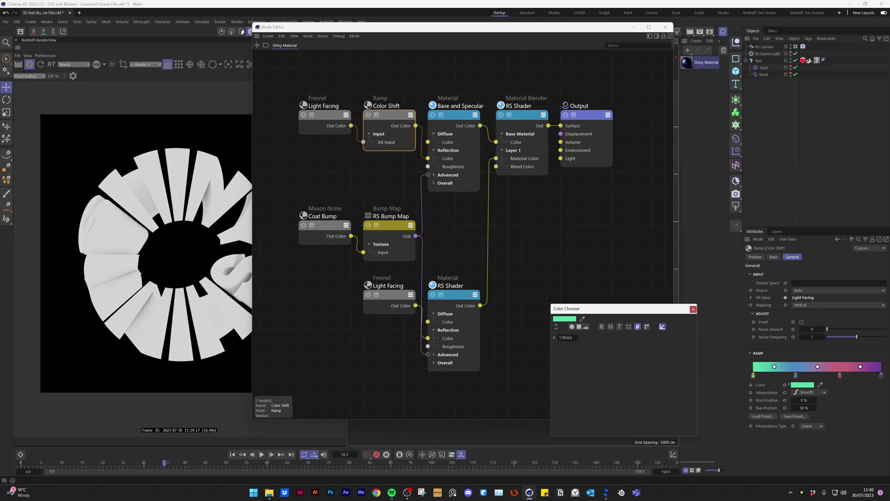
- Check the blue, pink and purple ramp stop colours, then select the top Light Facing Fresnel
double_click(796, 375)
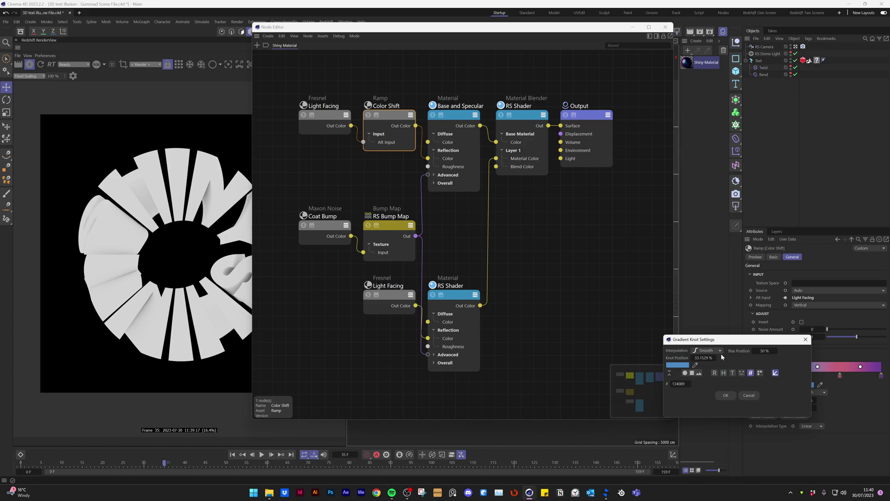
left_click_drag(798, 339, 685, 308)
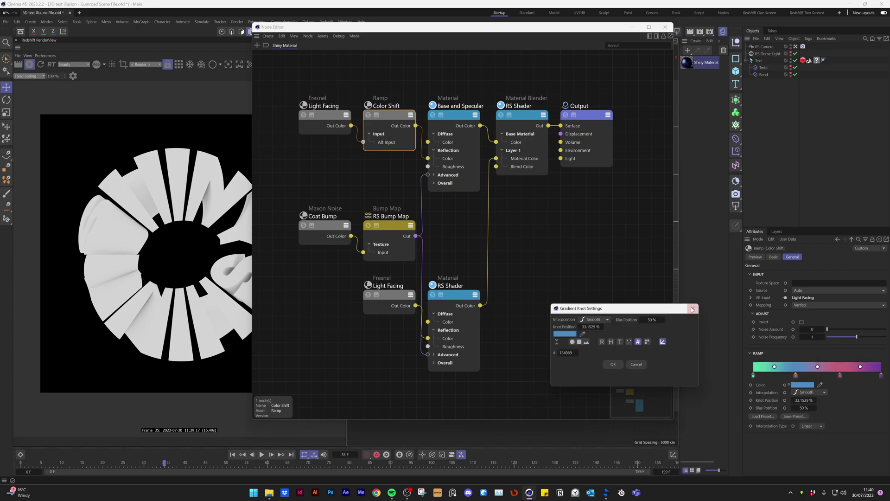
left_click(693, 310)
double_click(840, 374)
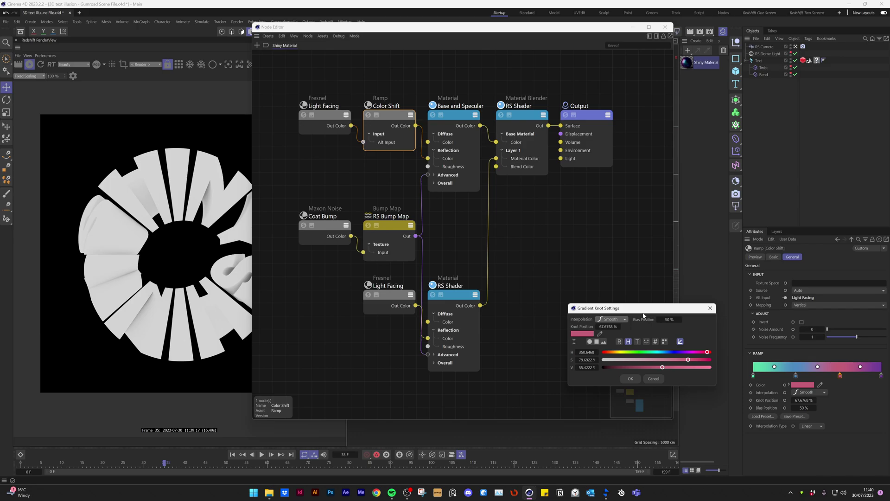
left_click(656, 341)
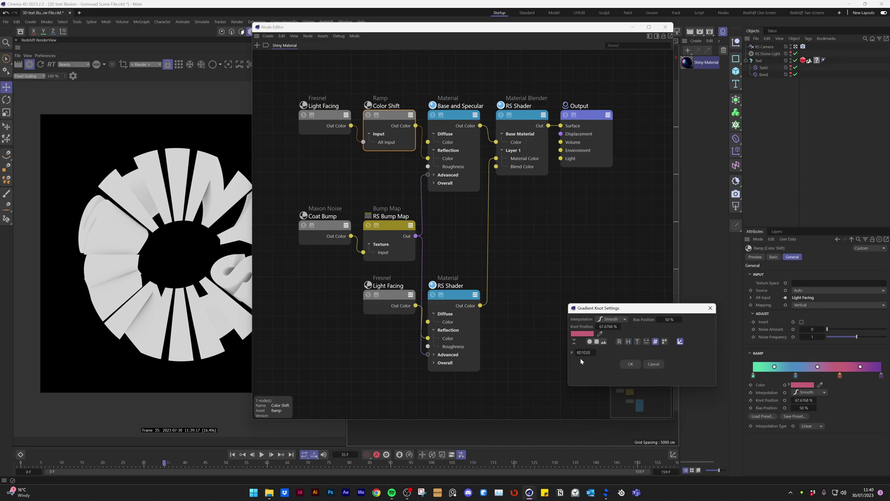
double_click(882, 374)
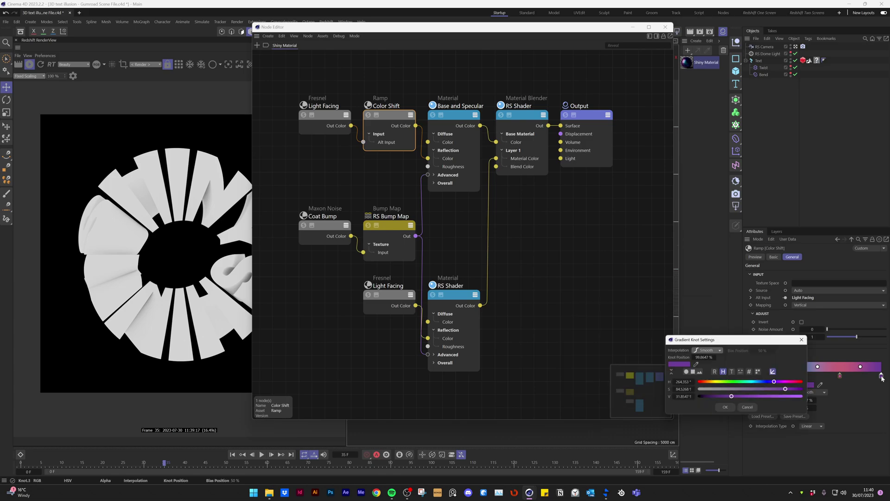
left_click(751, 372)
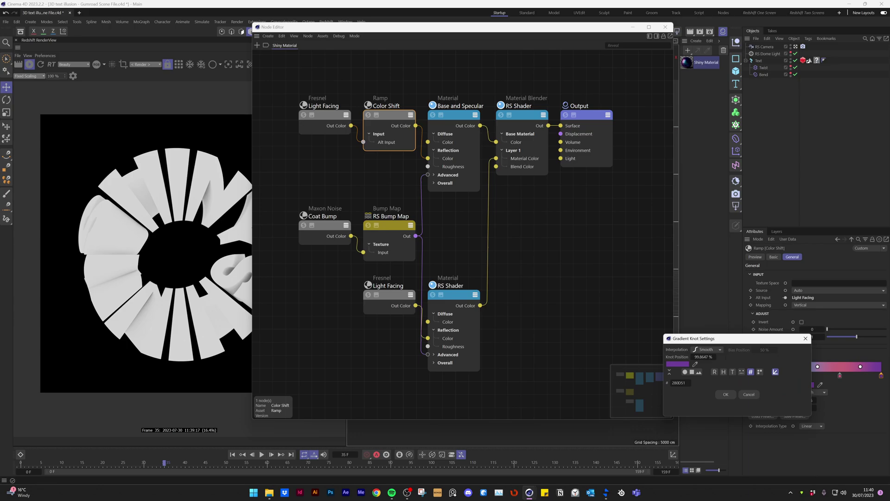
key("Return")
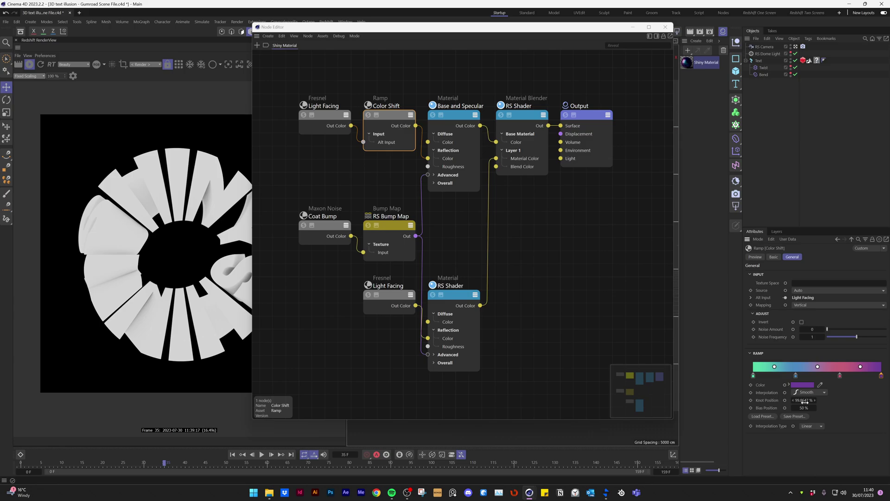
left_click(345, 131)
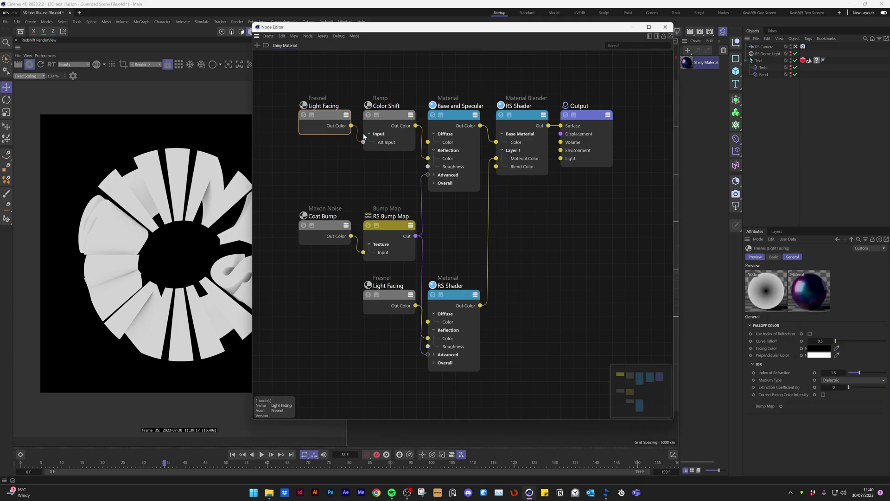
- Expose Base and Specular's Bump Map input and show the lower RS Shader's coating settings
left_click(428, 176)
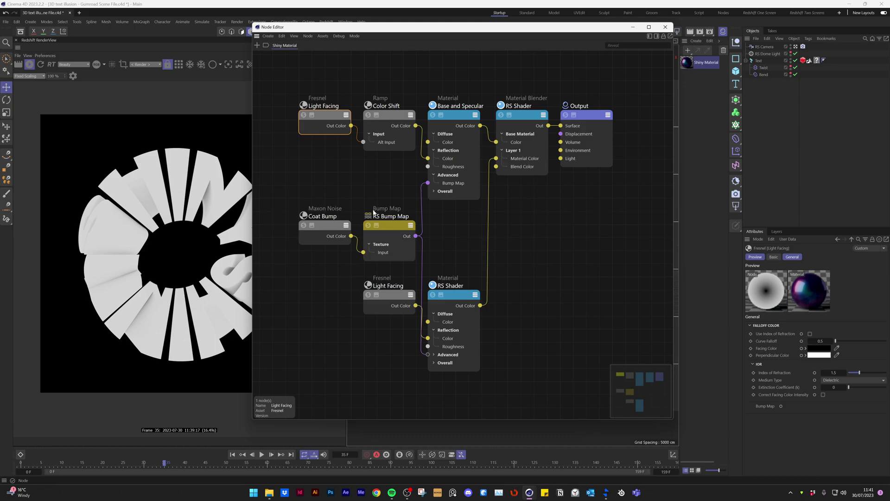
left_click(452, 295)
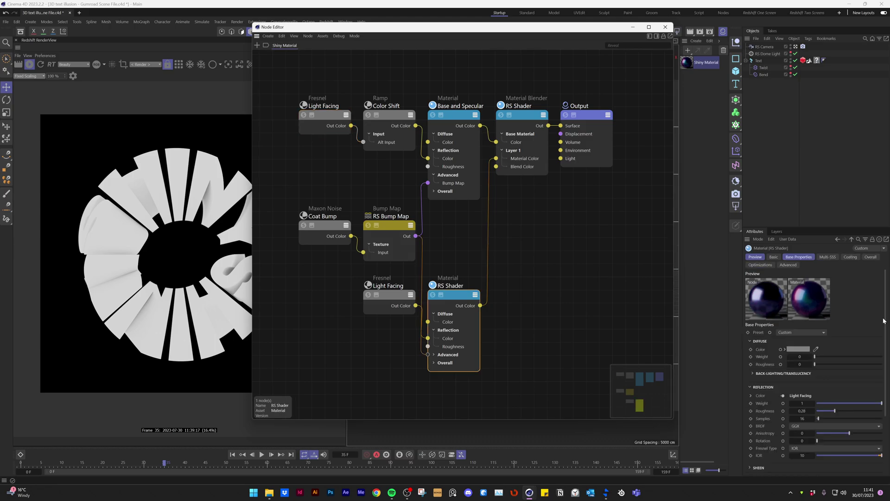
scroll(884, 320, "down", 2)
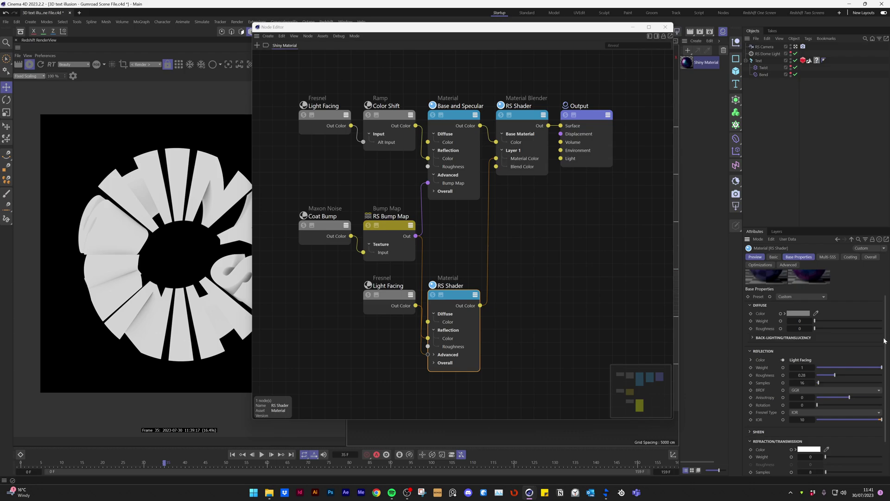
scroll(884, 340, "up", 2)
left_click(850, 257)
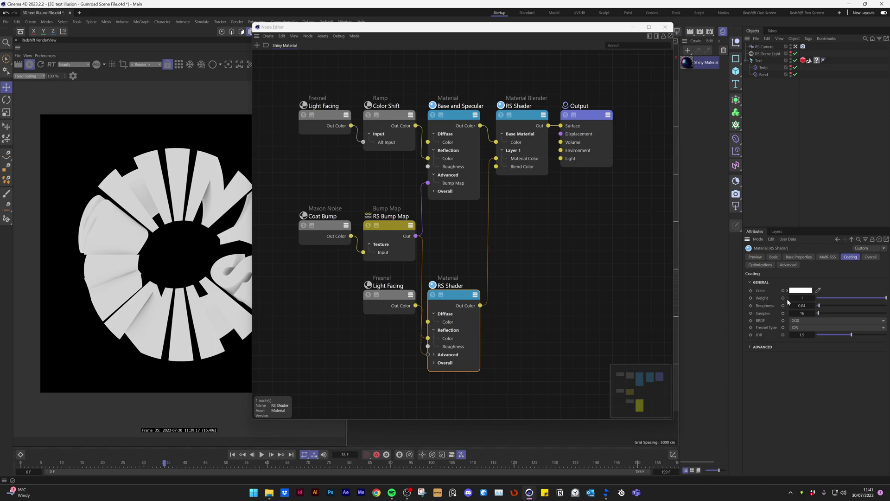
- Give the lower Light Facing Fresnel facing colour 15A0B0 and perpendicular colour 593FB5
left_click(389, 307)
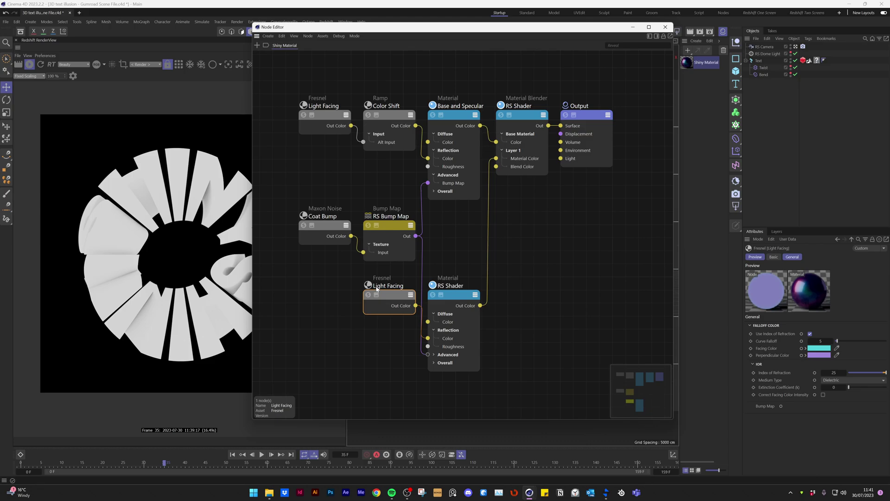
left_click(816, 349)
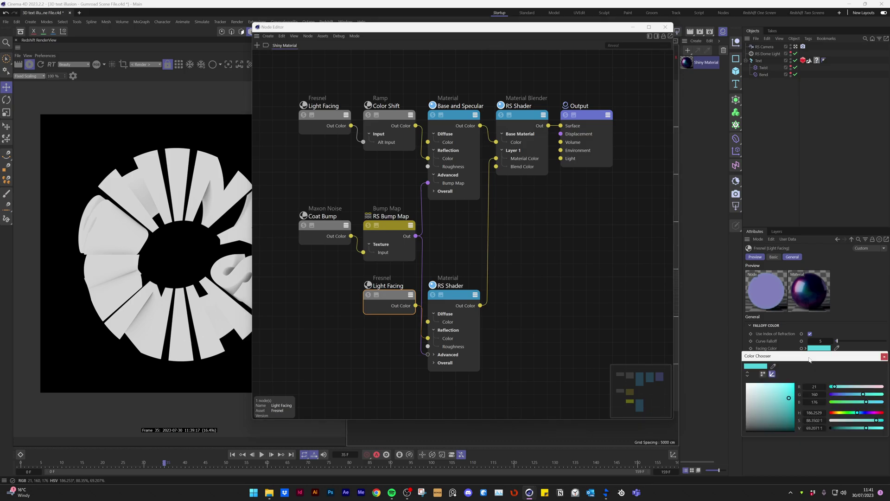
left_click_drag(810, 357, 595, 307)
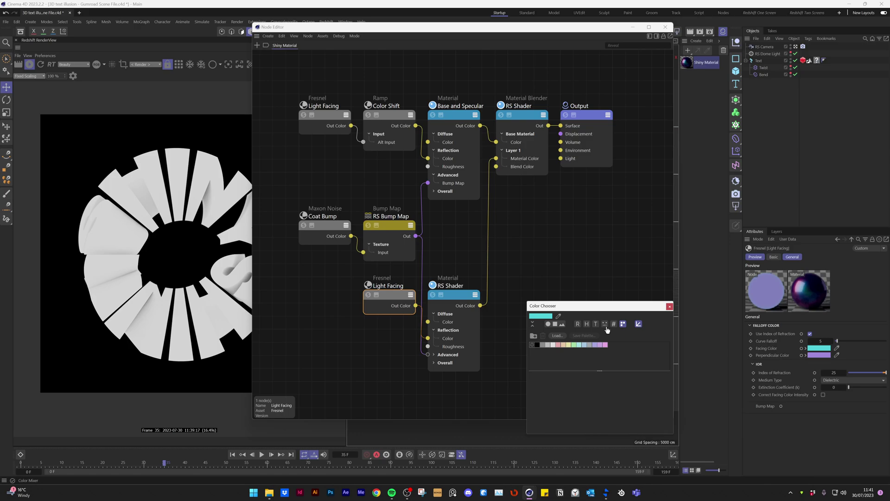
left_click(615, 323)
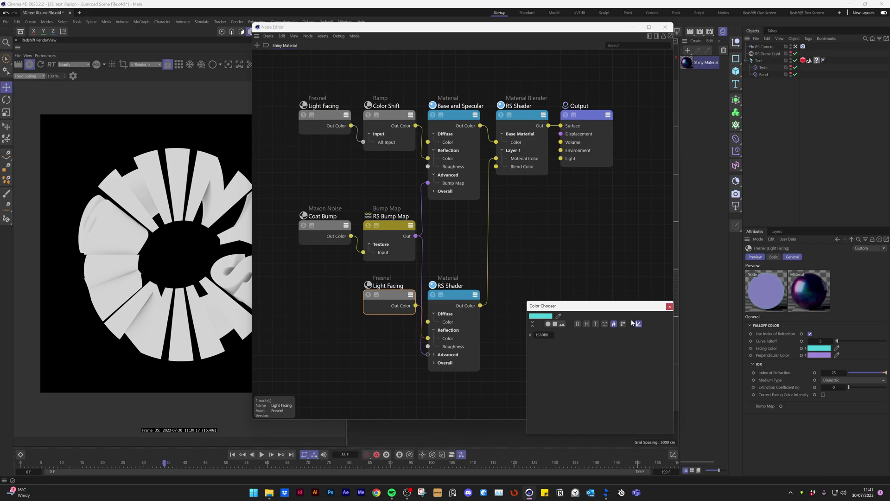
left_click(638, 324)
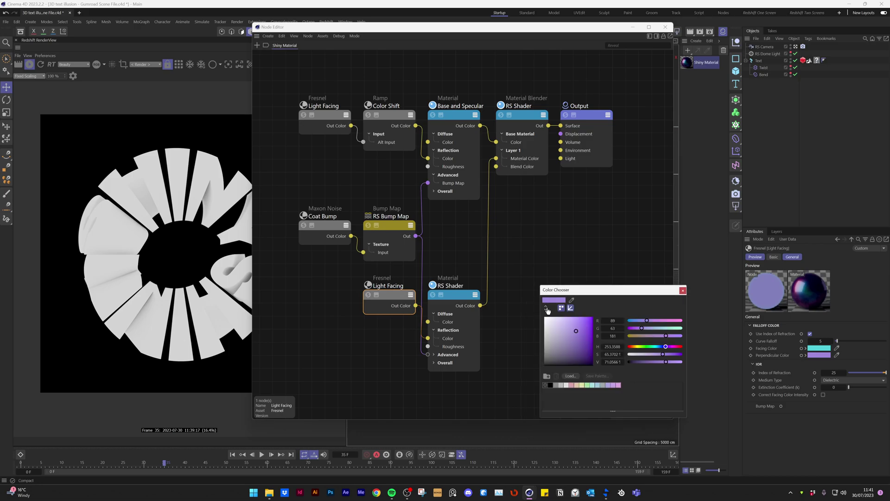
left_click(546, 309)
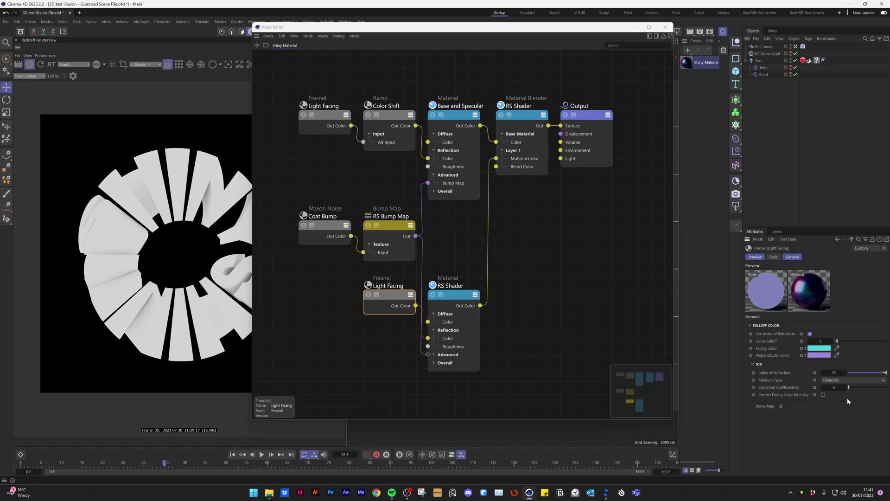
left_click_drag(389, 301, 378, 302)
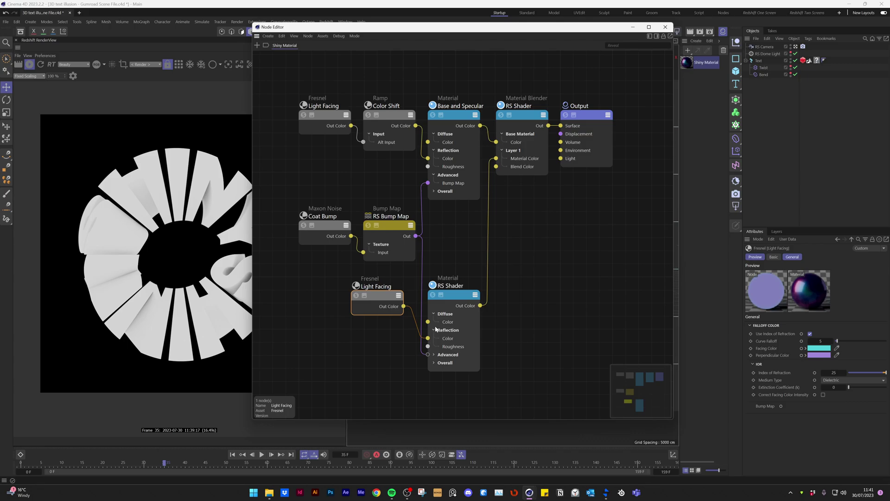
- Inspect Coat Bump and expose the lower RS Shader's Bump Map input for the bump connection
left_click(325, 231)
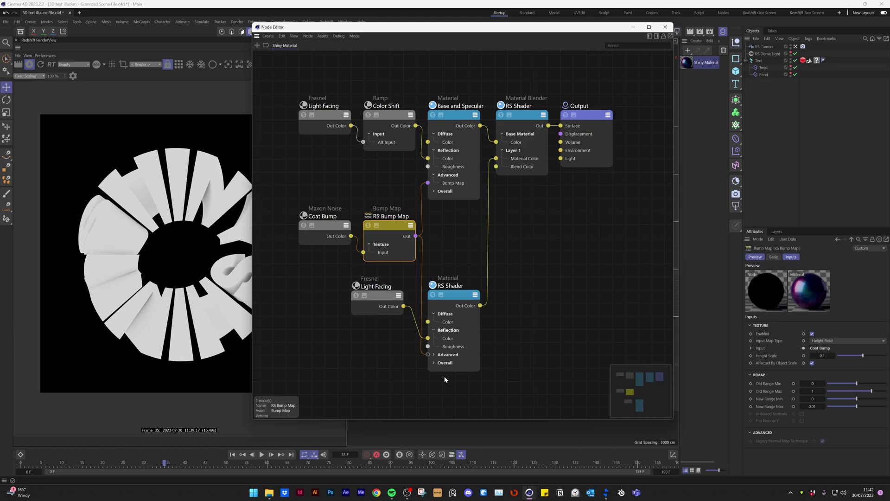
left_click(434, 355)
left_click(521, 106)
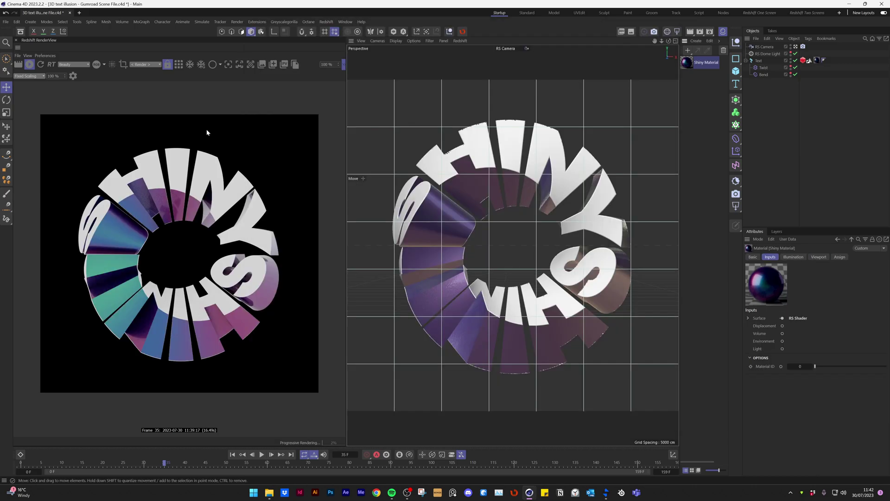
- Reopen the node graph and raise the lower RS Shader's reflection roughness to 0.484
key("shift+alt+n")
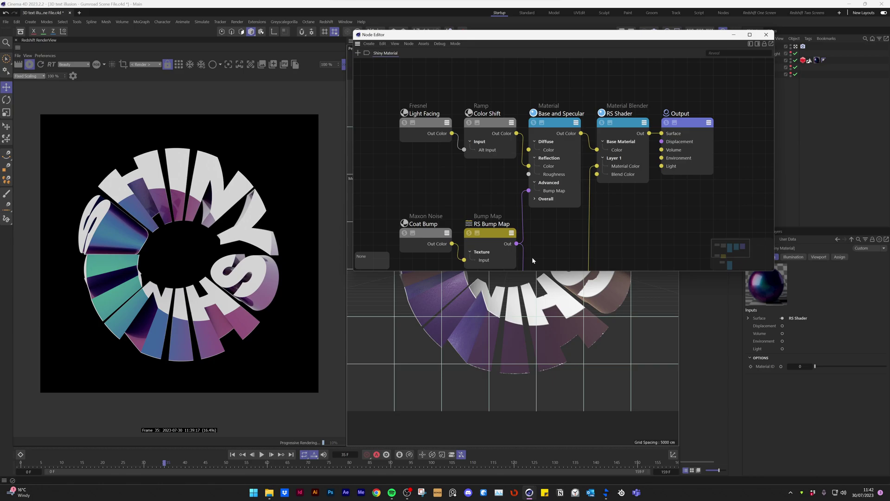
left_click(548, 102)
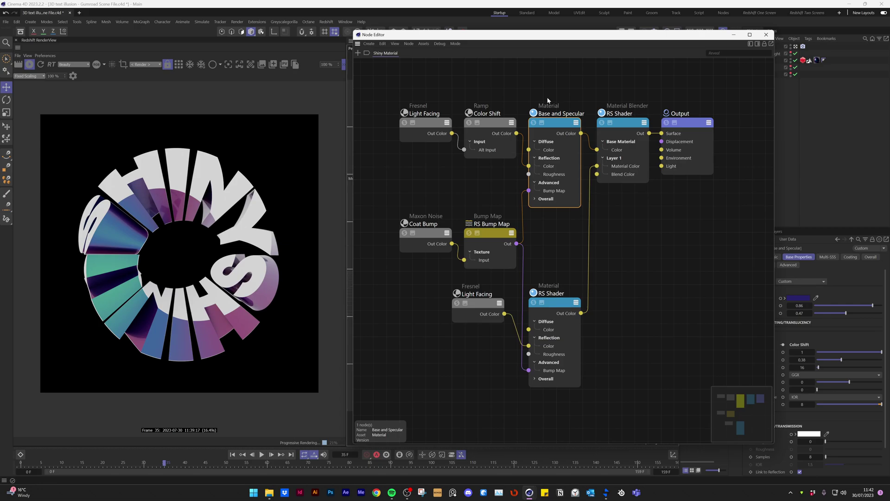
left_click(555, 303)
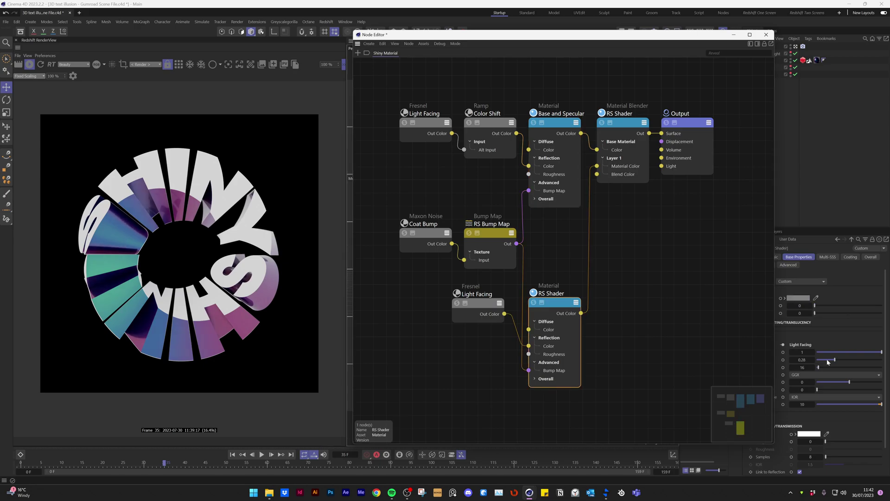
left_click_drag(829, 362, 848, 360)
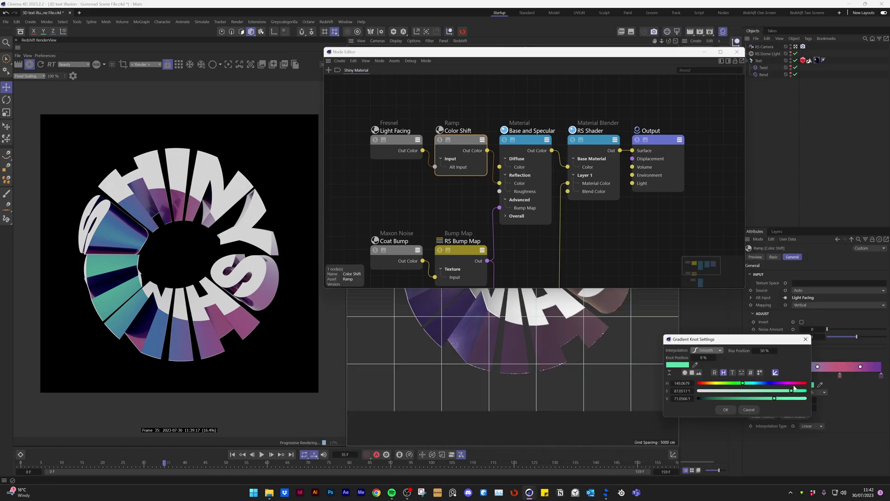
- Cancel the pending knot colour change, select the ramp knot at 33%, and close the Node Editor
key("Escape")
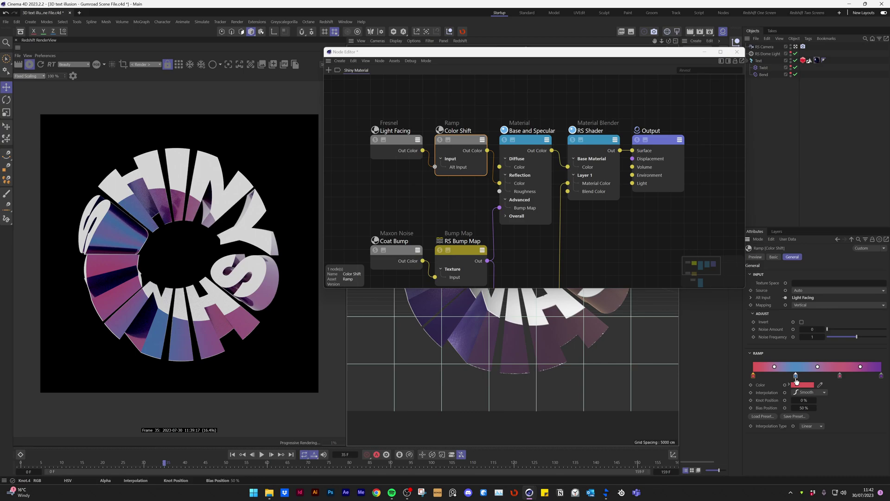
left_click(796, 376)
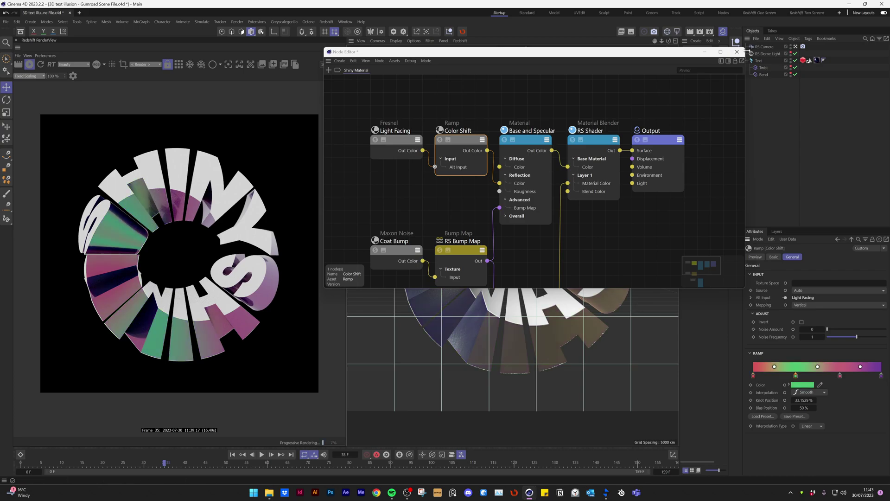
left_click(737, 52)
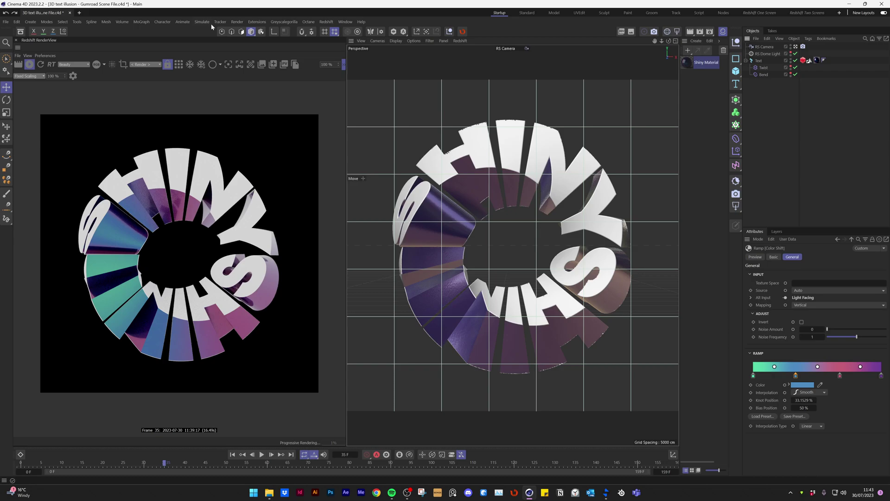
- Open Render Settings at Redshift Globals: trace depths Combined 16, Reflection 10, Refraction 6, Transparency 16
key("ctrl+b")
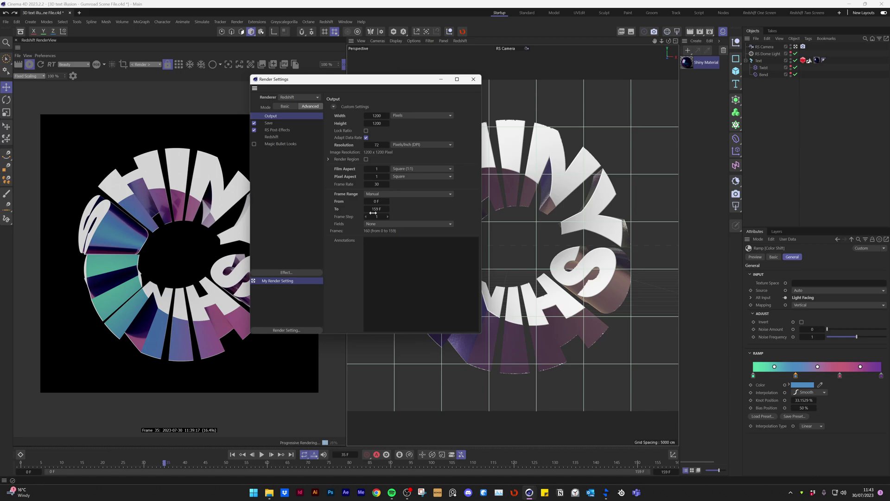
left_click(272, 137)
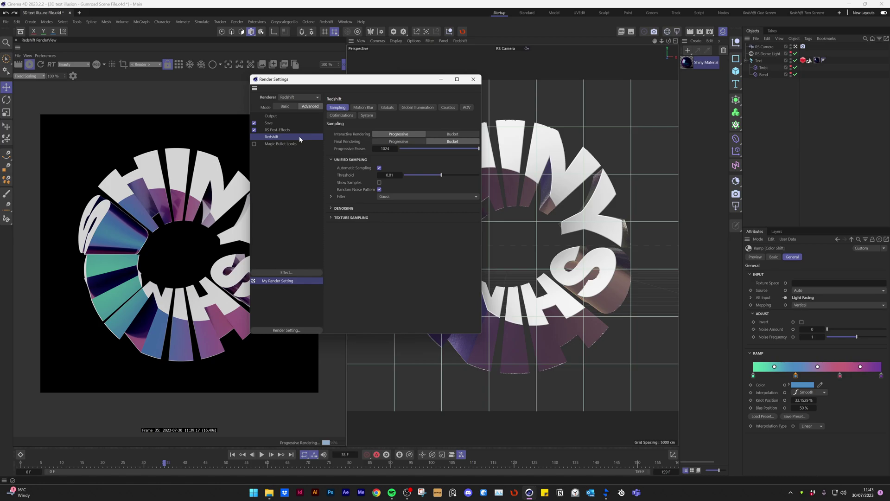
left_click(388, 108)
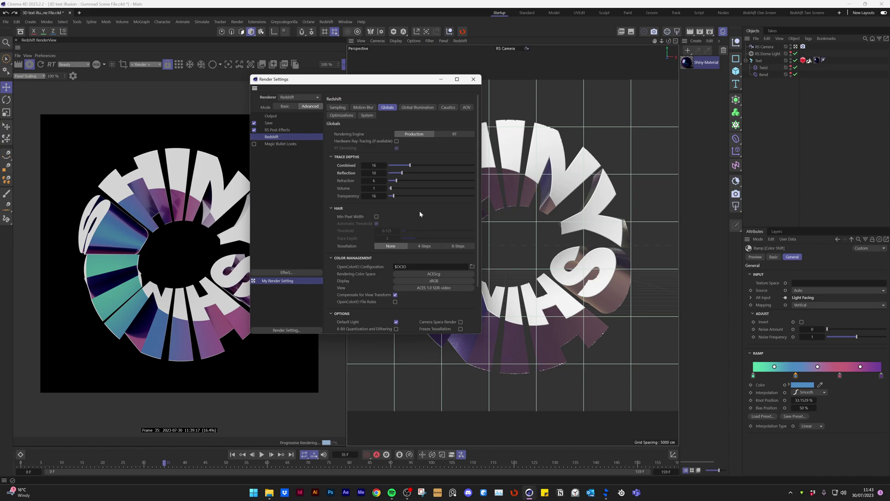
- Close Render Settings and enable RenderView Bloom post-effect, showing threshold 7.45 and softness 0.2
key("Escape")
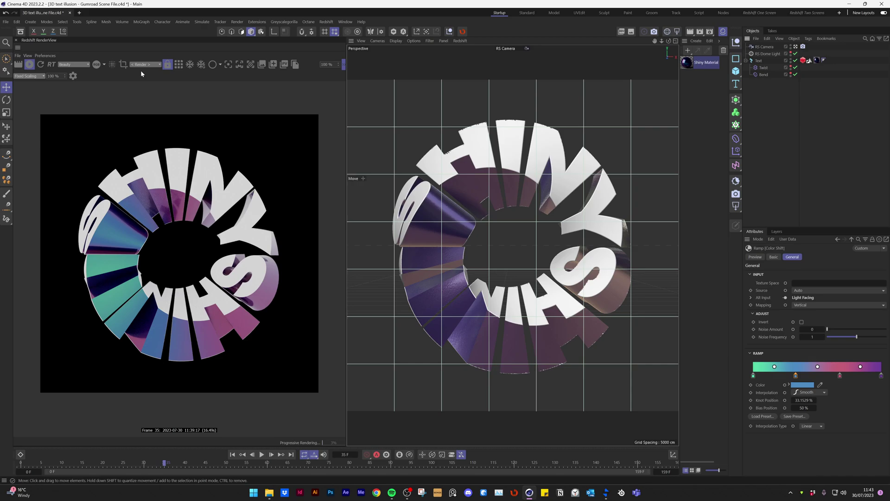
left_click(73, 75)
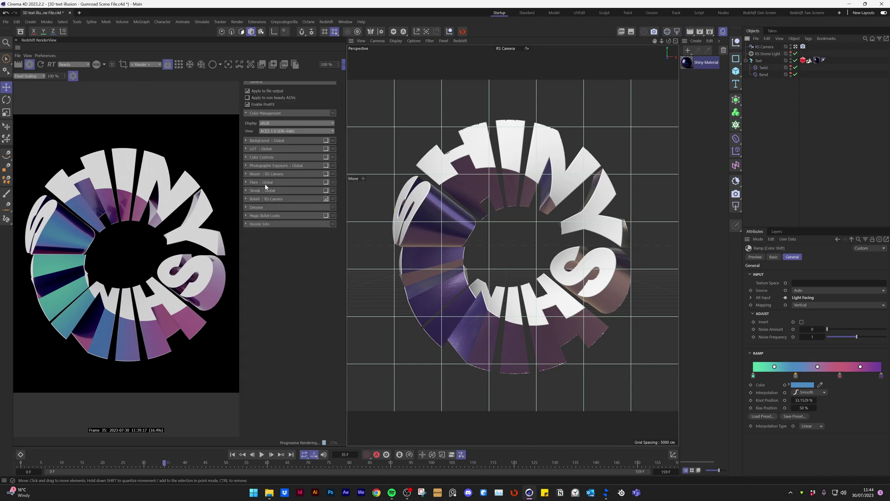
left_click(326, 174)
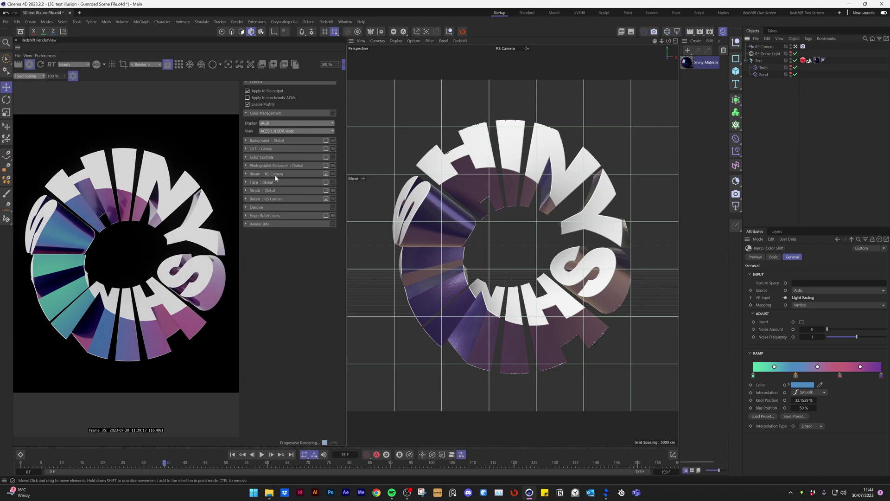
left_click(275, 175)
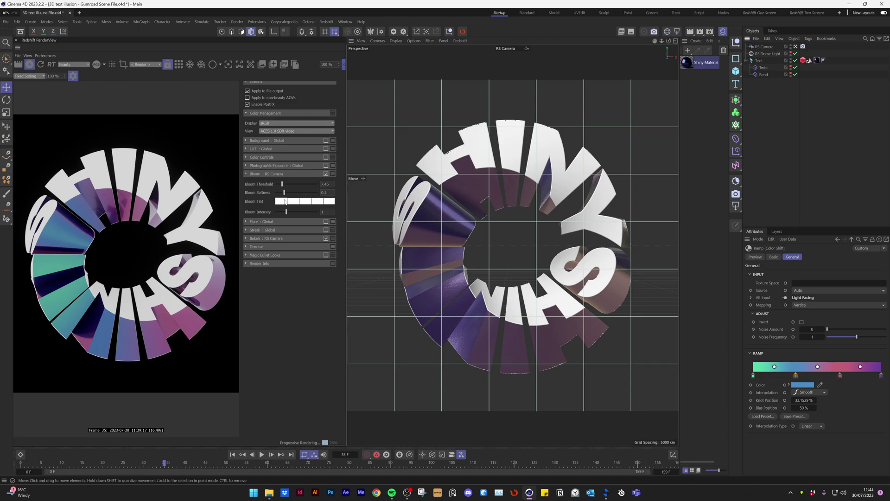
- Close the post-effects panel, then play the twisting ring animation and stop it at frame 74
left_click(72, 76)
left_click(262, 454)
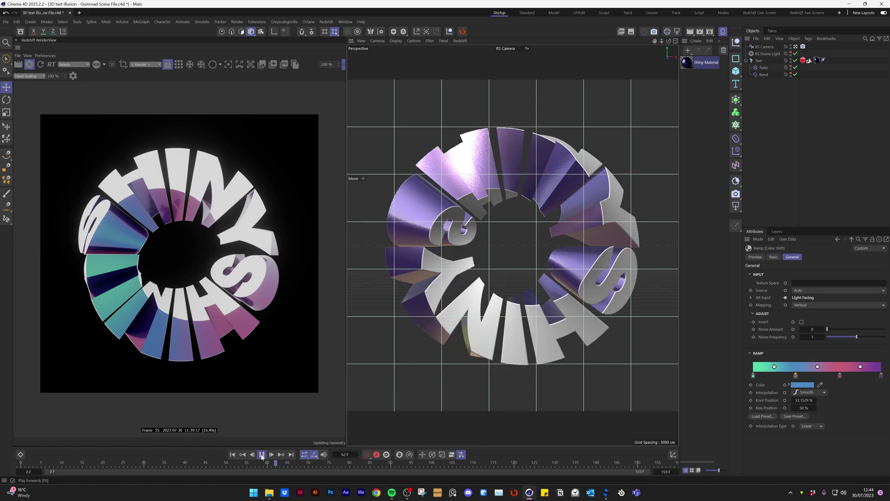
left_click(262, 454)
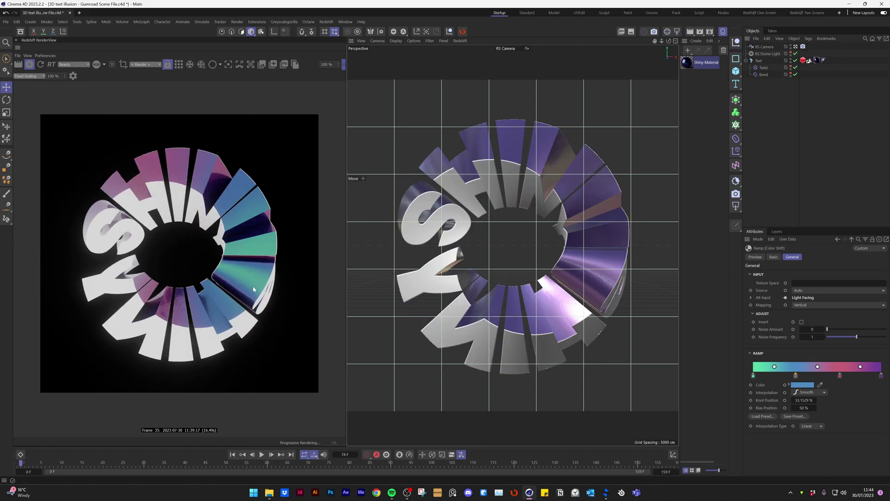